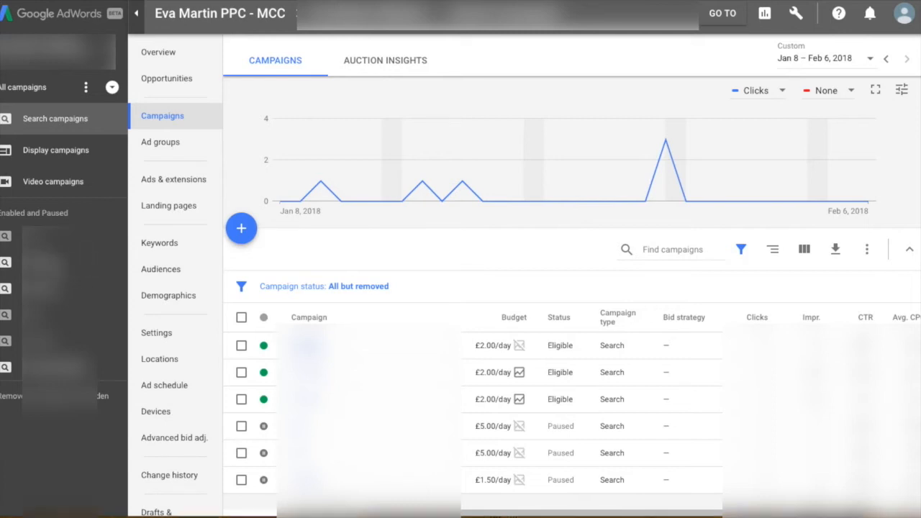
Create a campaign draft named "Lollipop Kittens - Maximise Clicks - Feb18" for the second search campaign in the list.
left_click(58, 263)
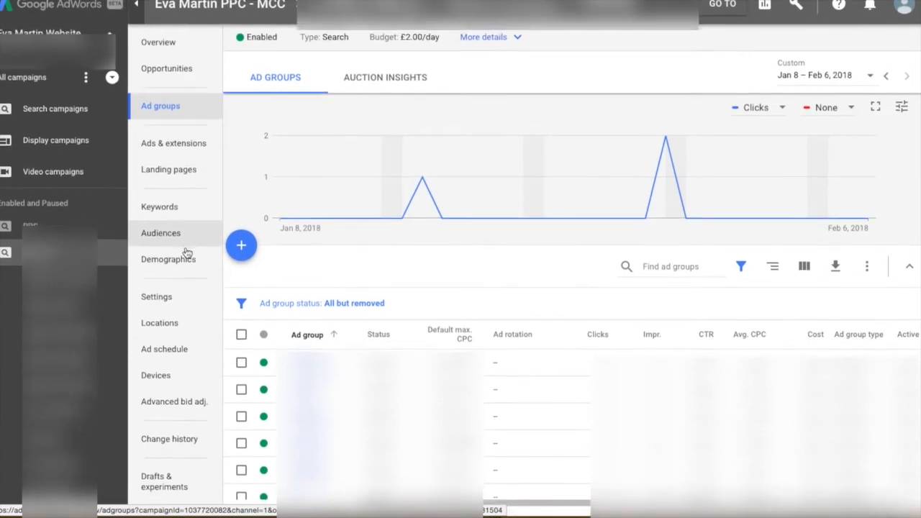
left_click(205, 489)
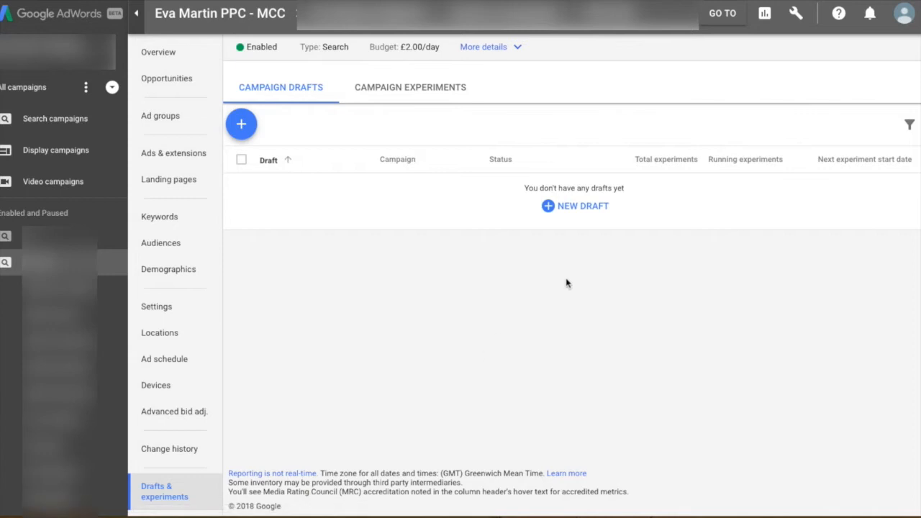
left_click(584, 207)
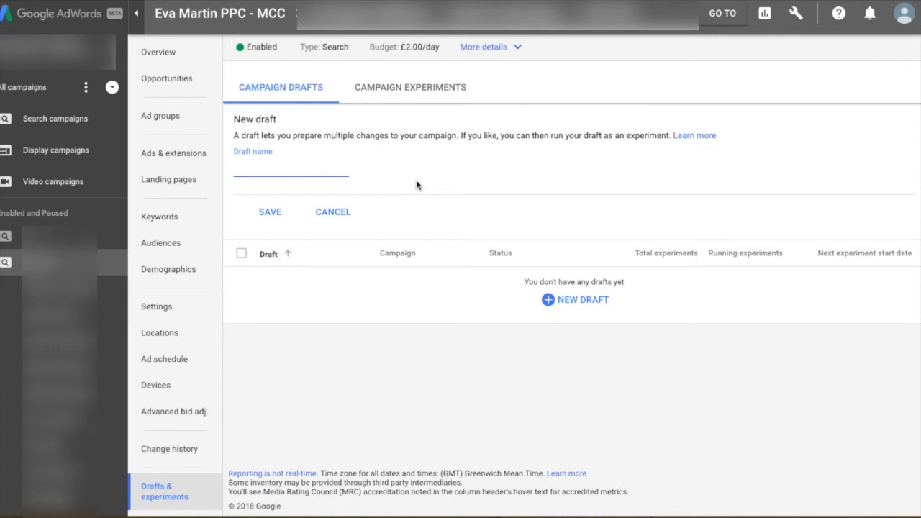
type("Lollipop Kittens")
type("- Maximise Clicks -")
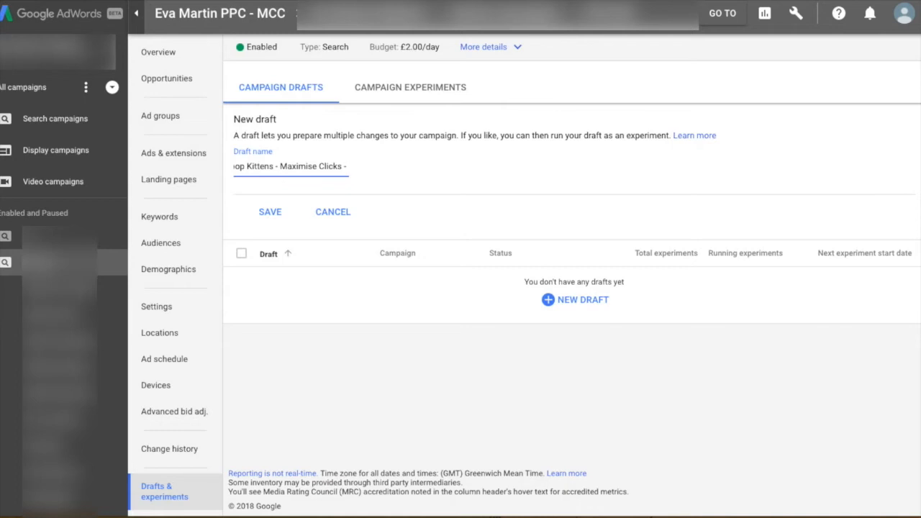
type("Feb18")
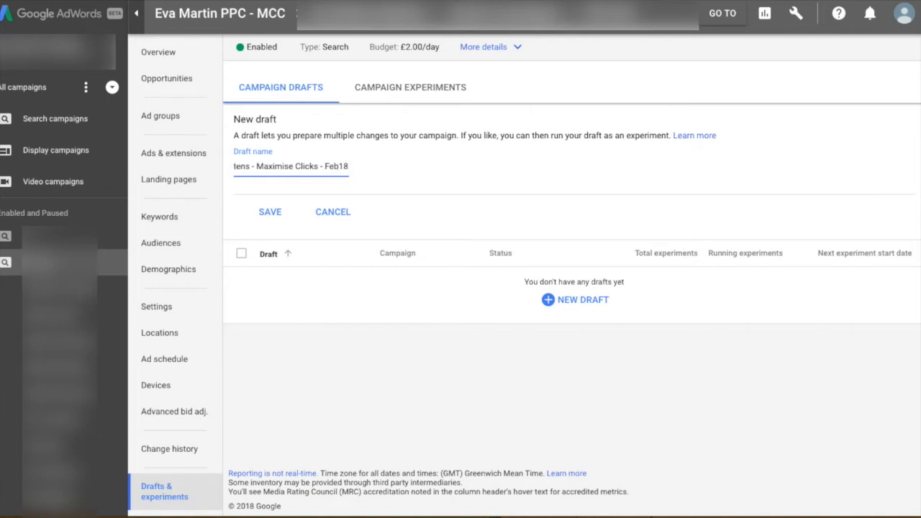
left_click(275, 214)
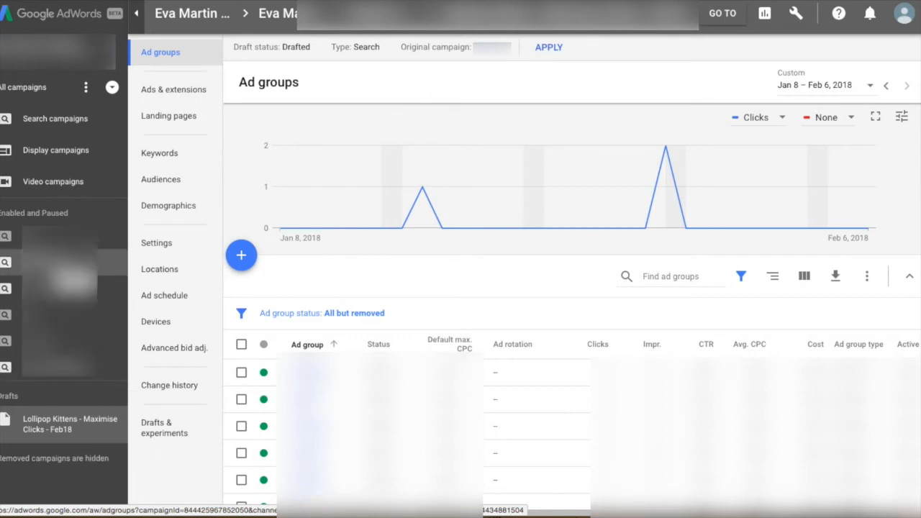
Return to the original campaign, find "Lollipop Kittens - Maximise Clicks - Feb18" among its campaign drafts, and open it.
left_click(61, 263)
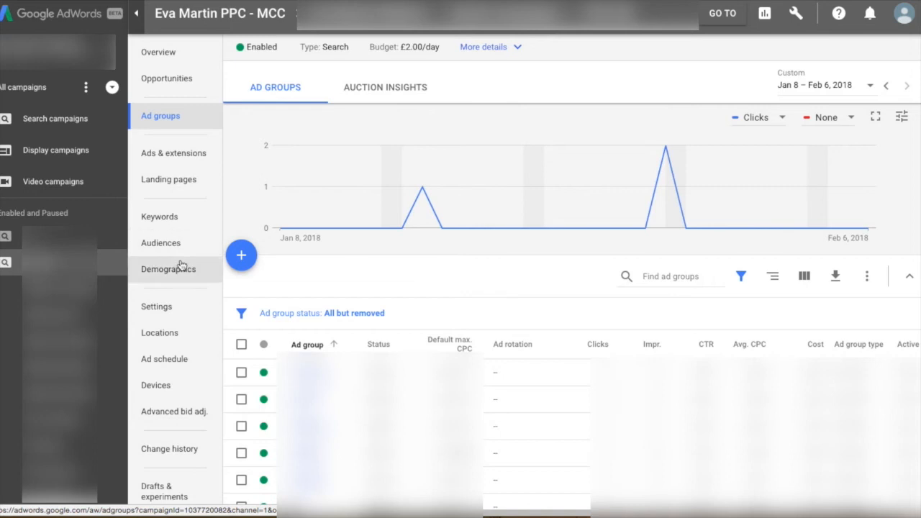
scroll(173, 281, "down", 1)
scroll(173, 283, "down", 1)
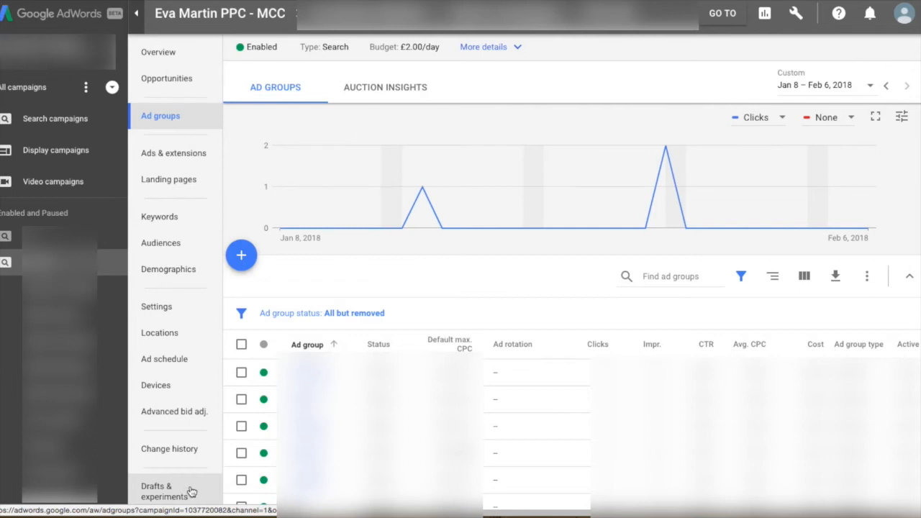
left_click(191, 492)
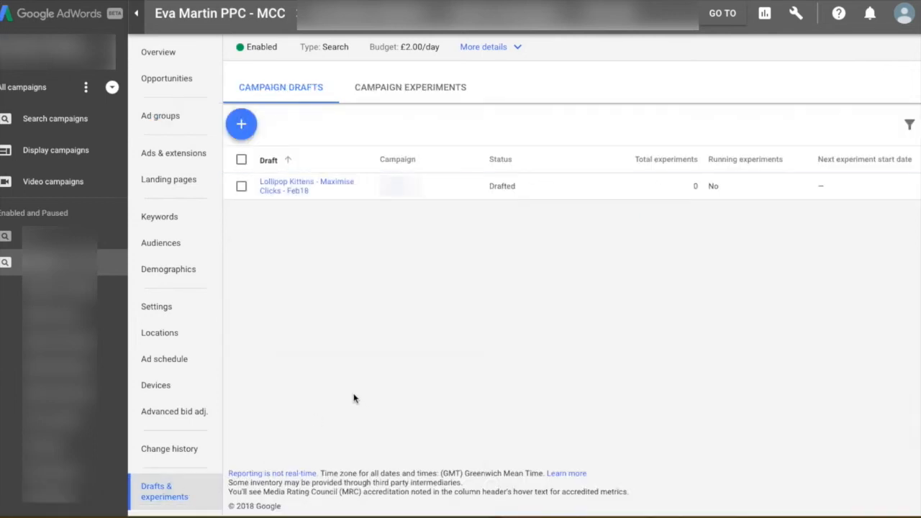
left_click(293, 190)
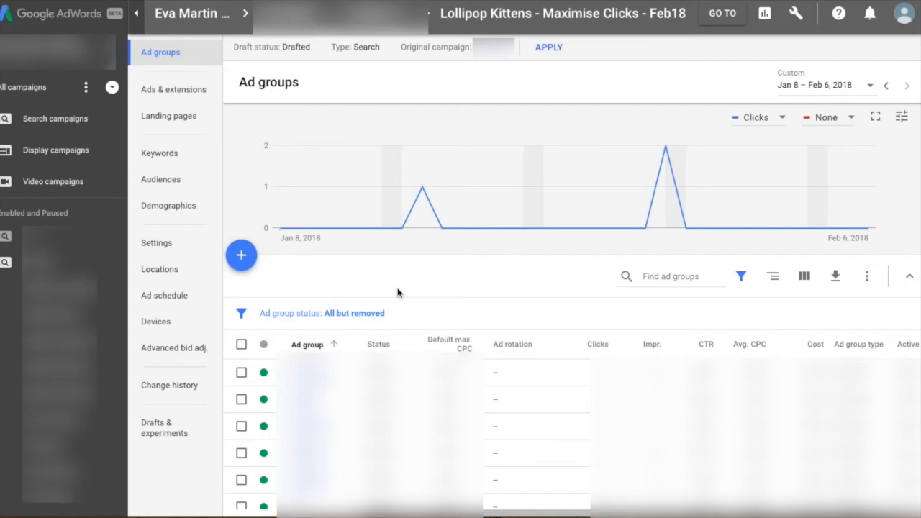
Change the draft's bid strategy to Maximize clicks in its campaign settings and save the change.
left_click(182, 255)
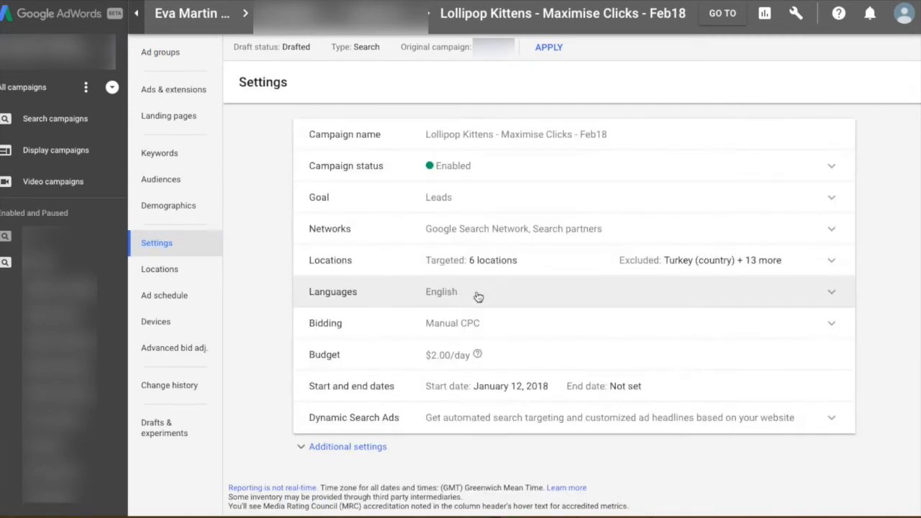
left_click(622, 335)
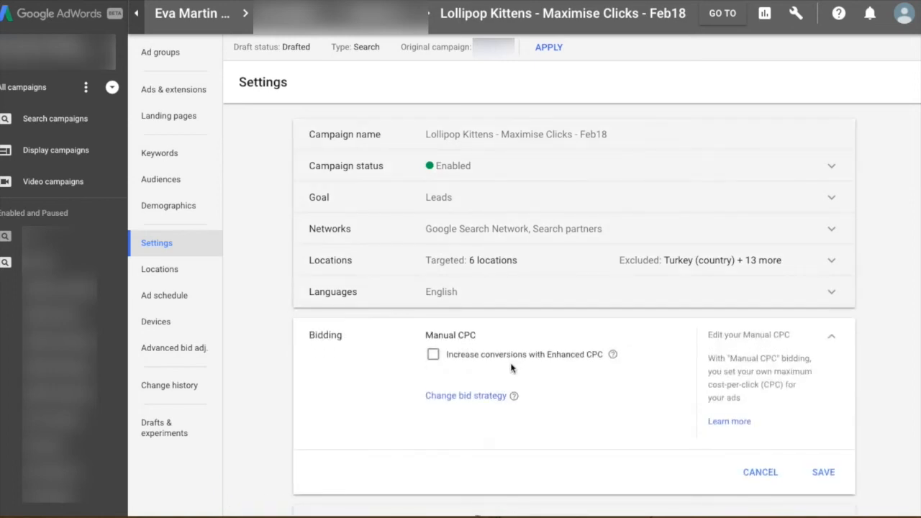
left_click(481, 395)
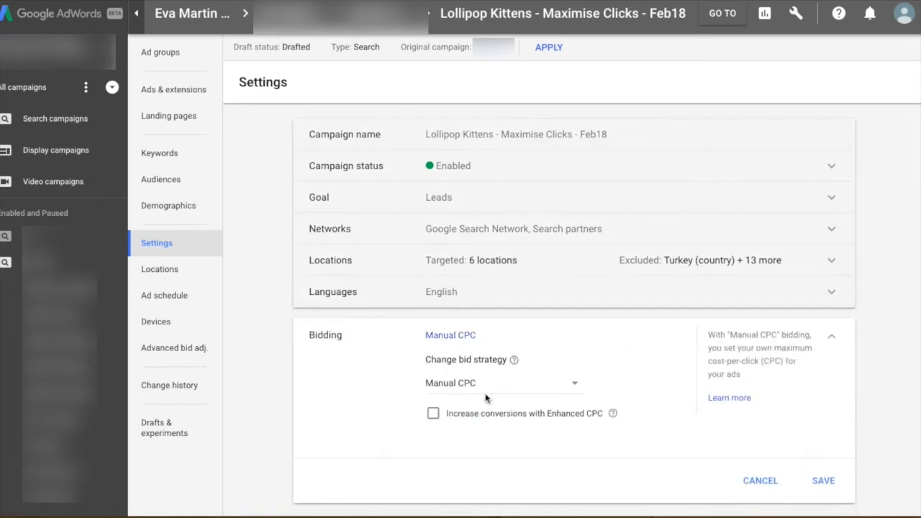
left_click(526, 382)
left_click(526, 240)
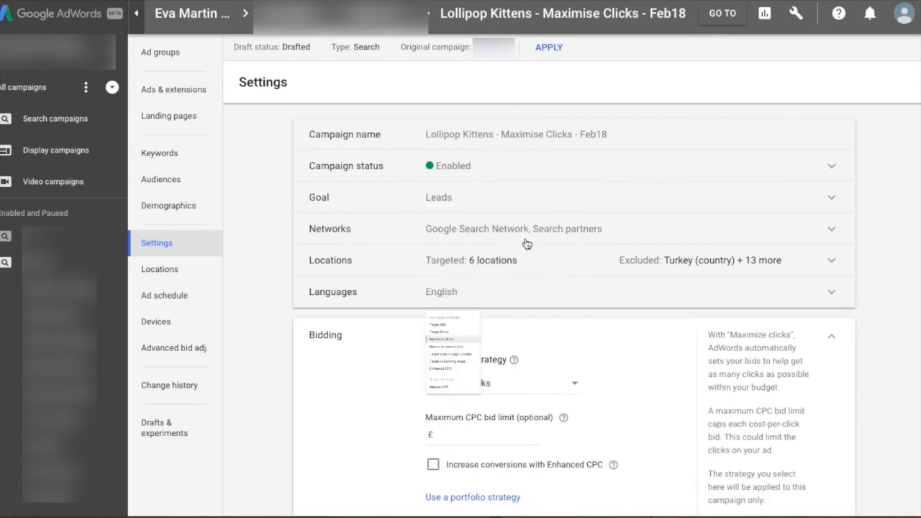
scroll(573, 379, "down", 3)
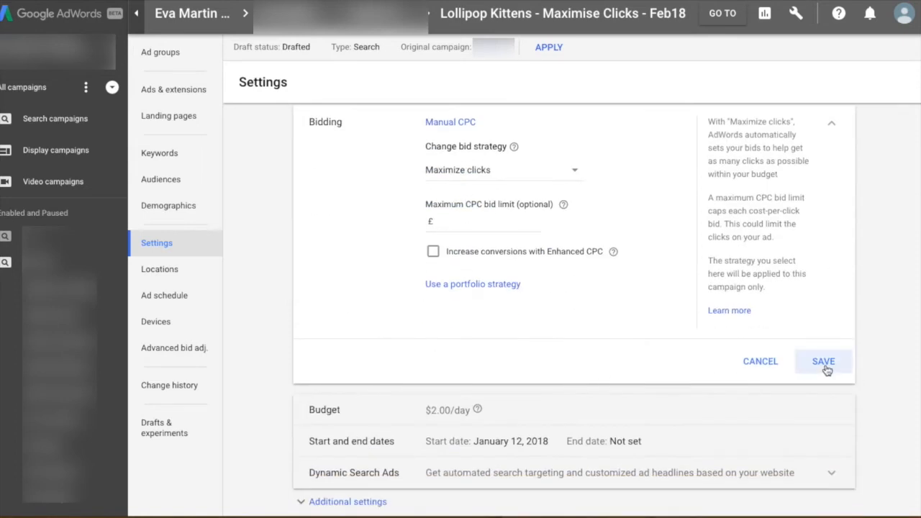
left_click(827, 370)
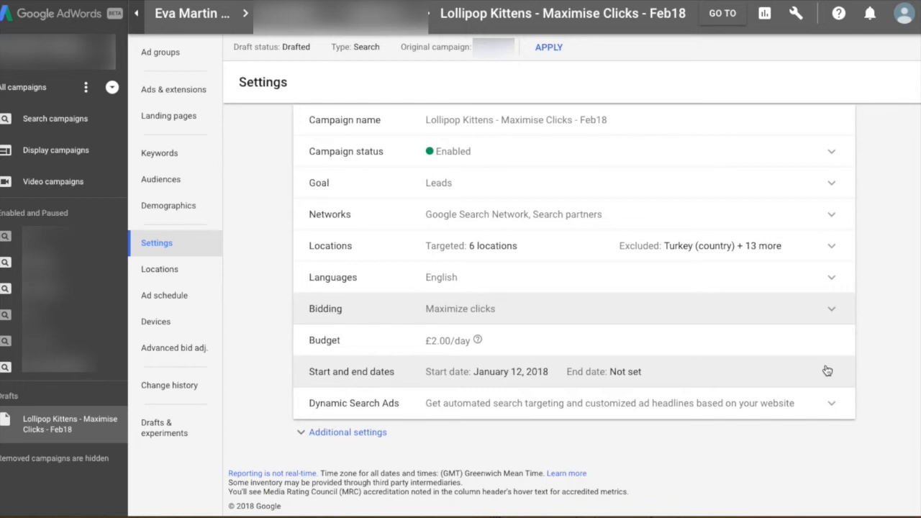
scroll(263, 175, "up", 1)
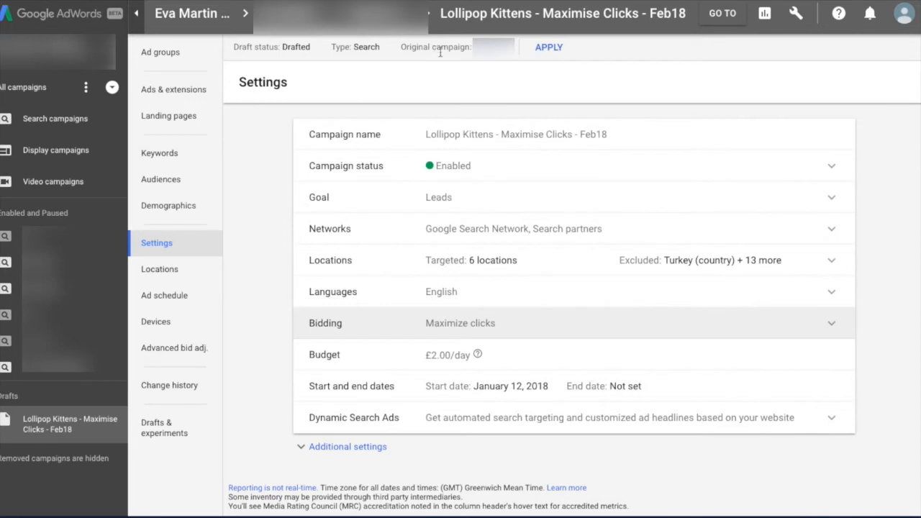
Apply the draft as an experiment named "Lollipop Kittens - Maximise Clicks - Feb18" with no end date, and save it.
left_click(548, 51)
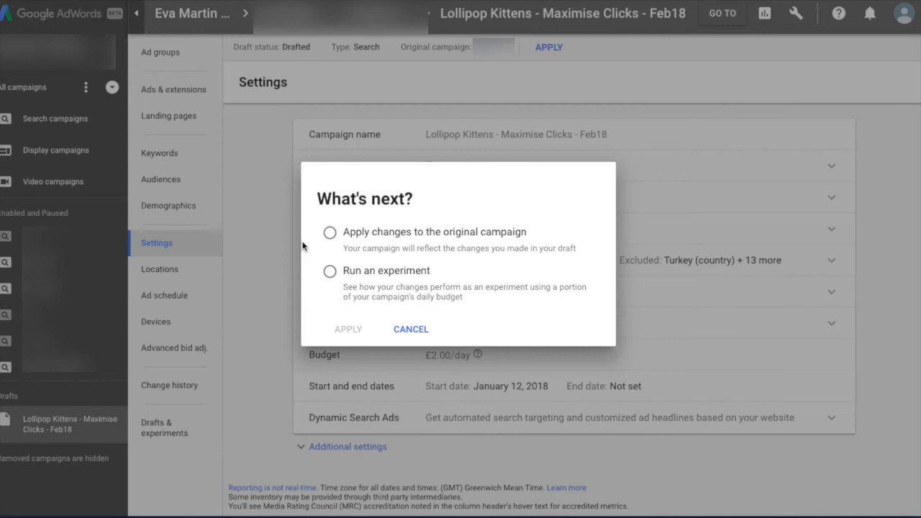
left_click(329, 271)
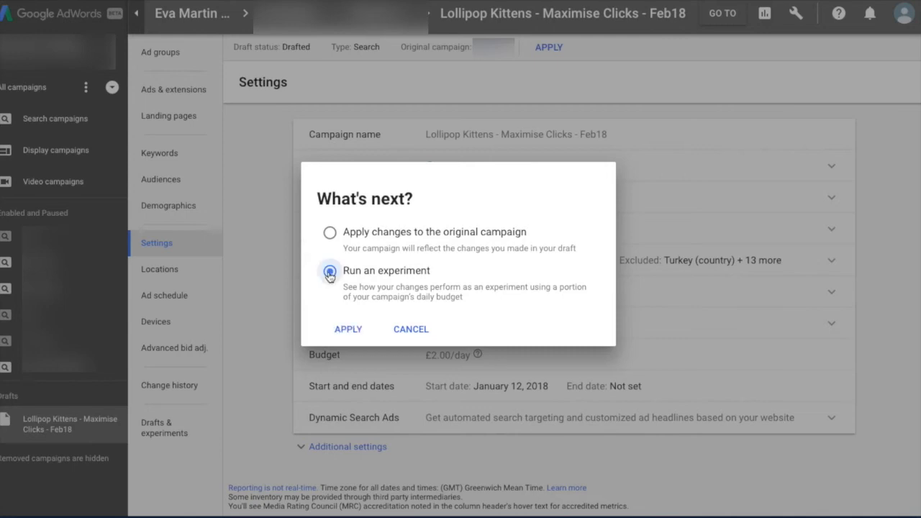
left_click(350, 330)
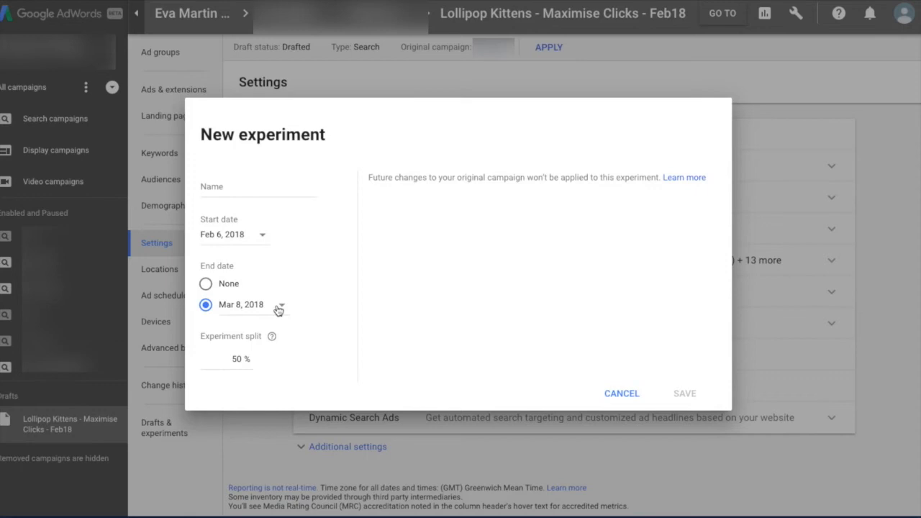
left_click(256, 187)
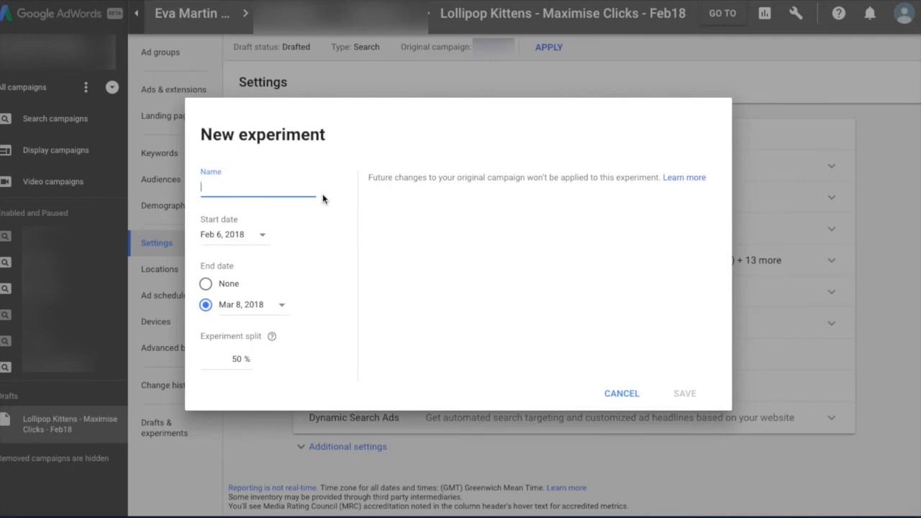
type("Lollipop Kittens")
type("- ")
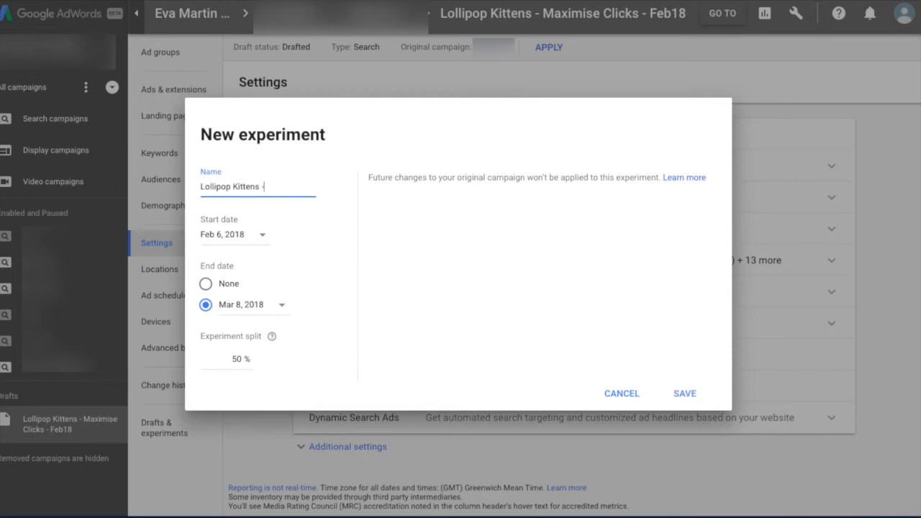
type("Maximise Clicks -")
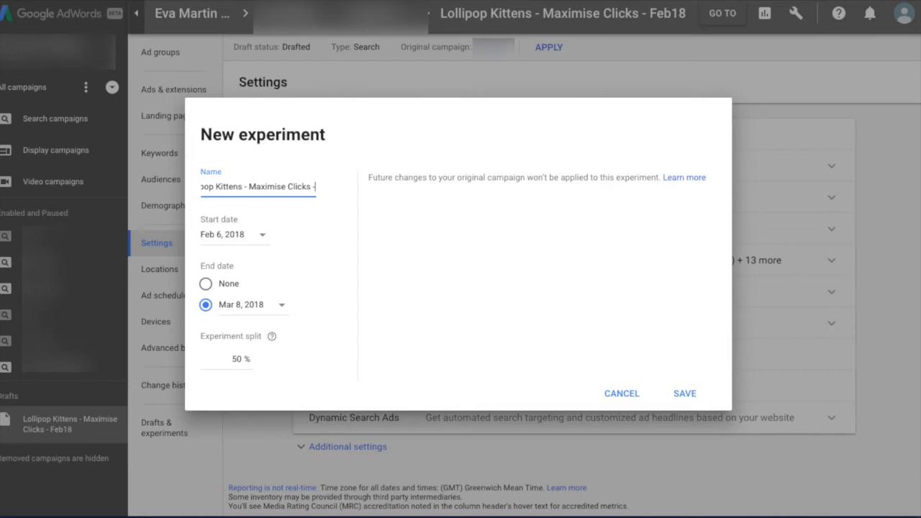
type(" Feb18")
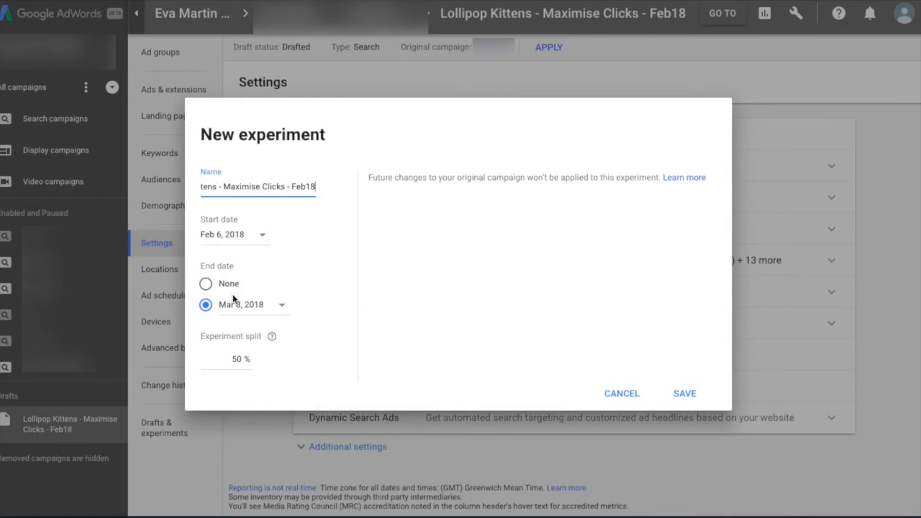
left_click(207, 284)
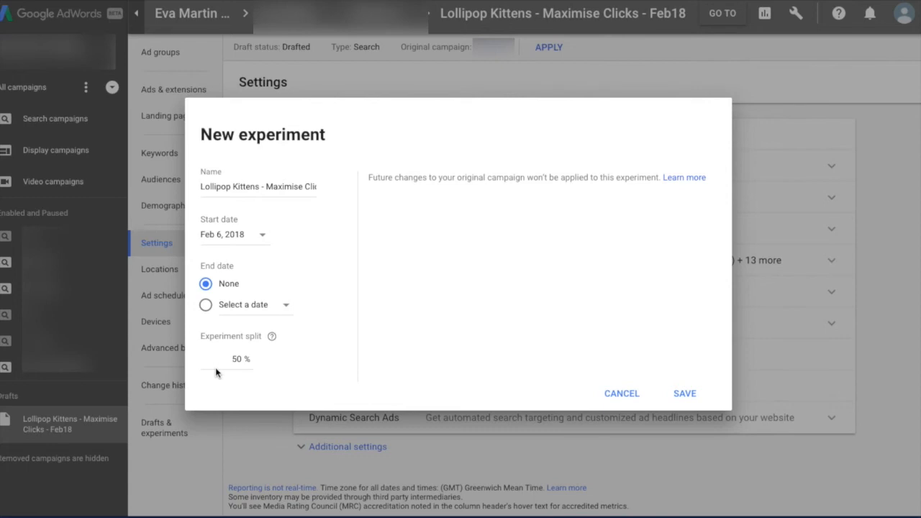
left_click(687, 397)
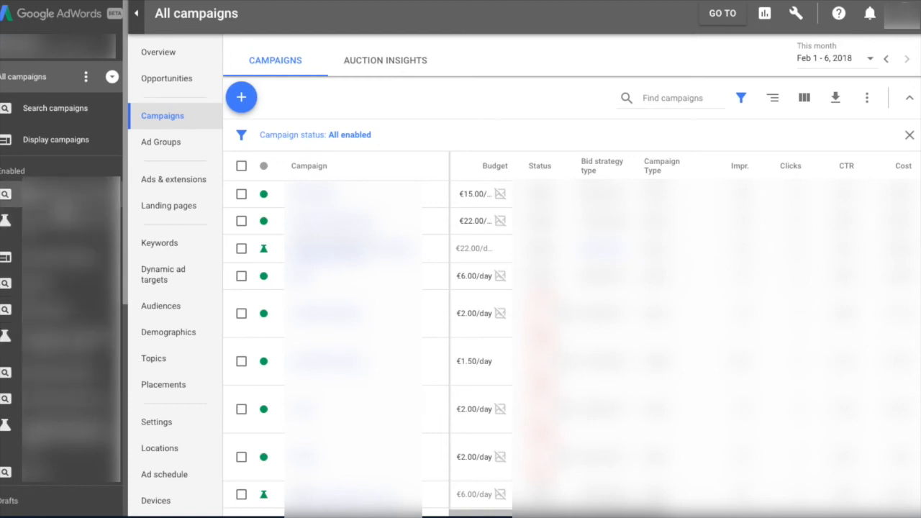
In the account with running experiments, open the €22.00/day experiment and examine its performance comparison and the available comparison metrics.
scroll(171, 221, "down", 3)
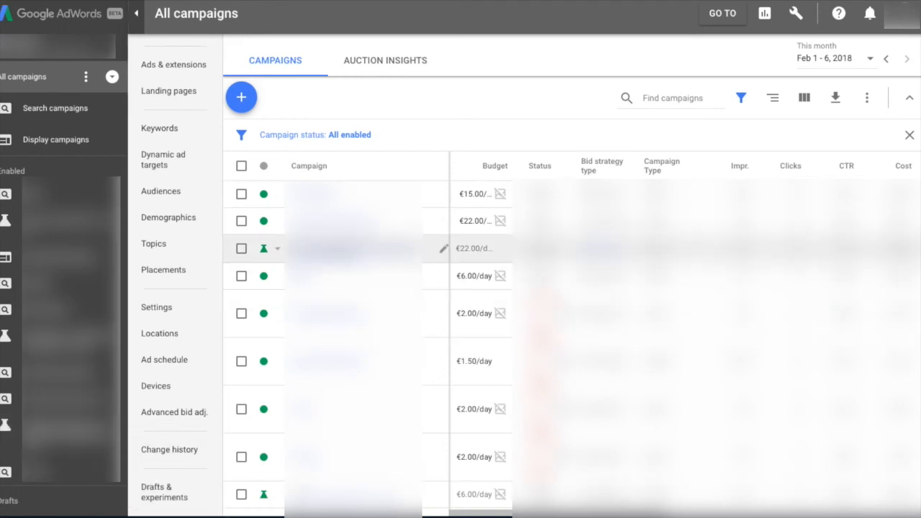
left_click(334, 250)
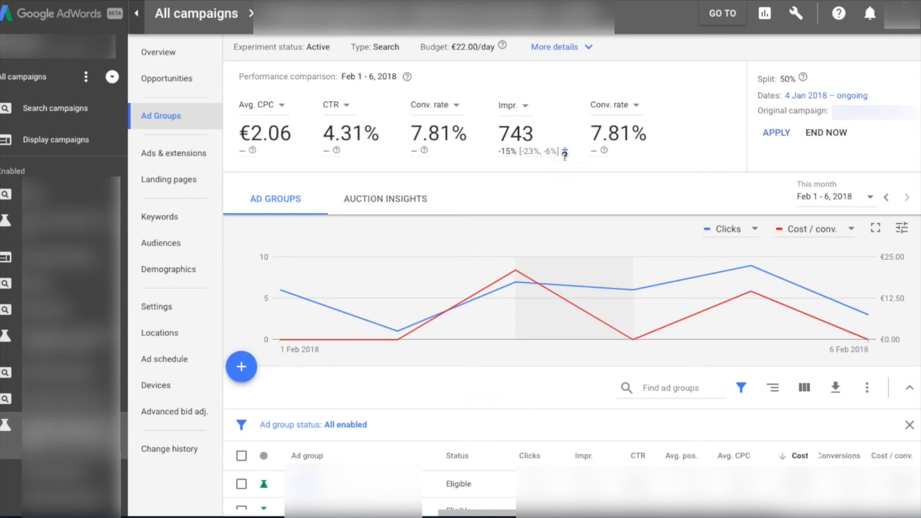
mouse_move(565, 153)
left_click(356, 106)
left_click(459, 110)
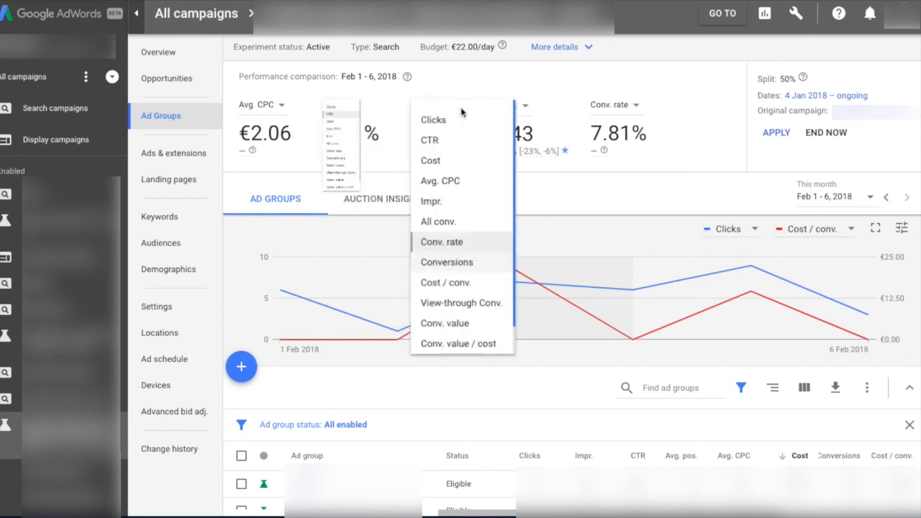
left_click(521, 108)
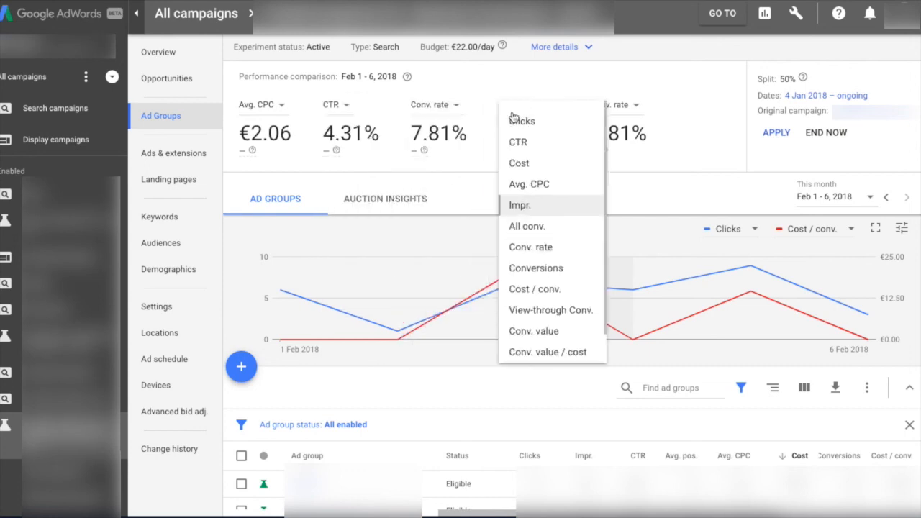
left_click(516, 183)
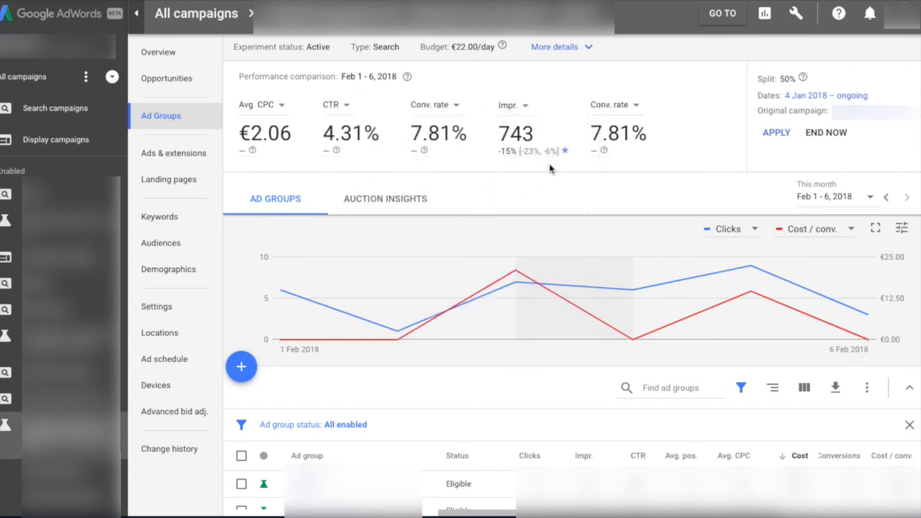
mouse_move(534, 151)
Examine the options for applying the experiment, including Update your original campaign, and cancel without applying.
left_click(777, 134)
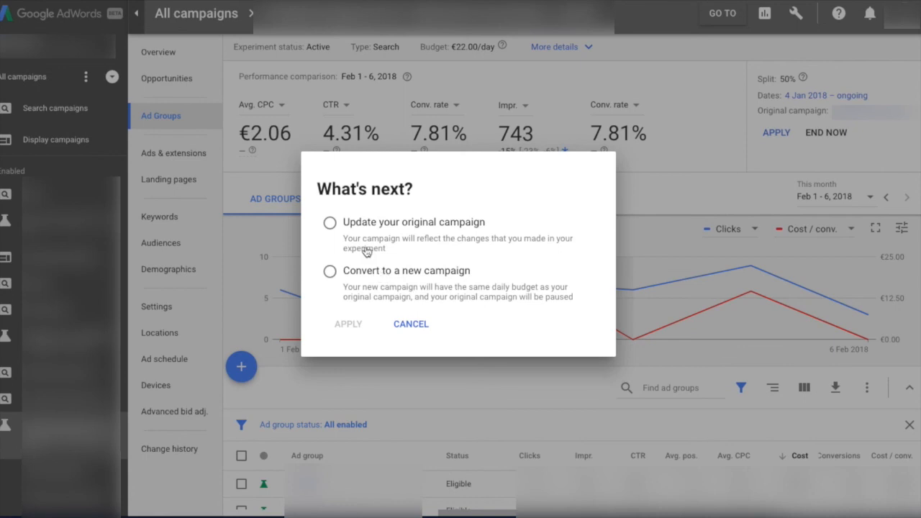
left_click(329, 225)
left_click(410, 327)
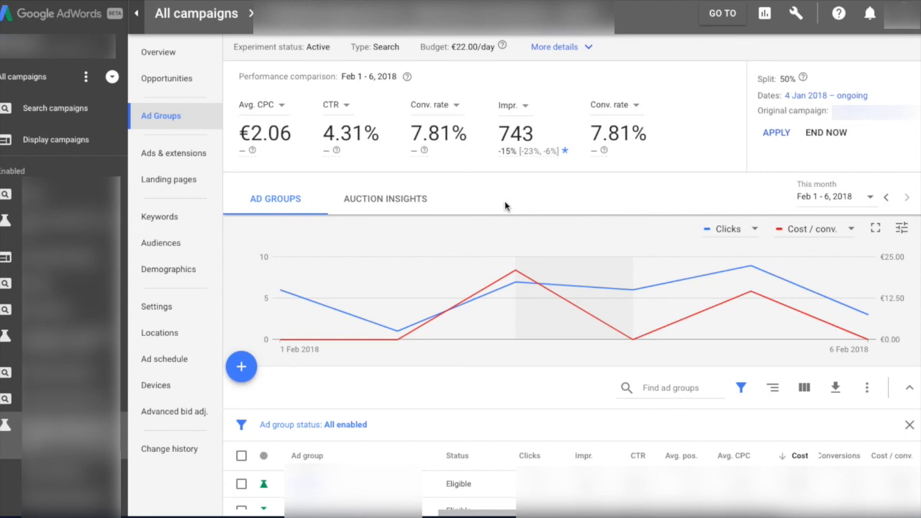
View the campaign experiments across all search campaigns and check the actions available for the first one, leaving it unselected.
left_click(56, 123)
scroll(181, 165, "down", 2)
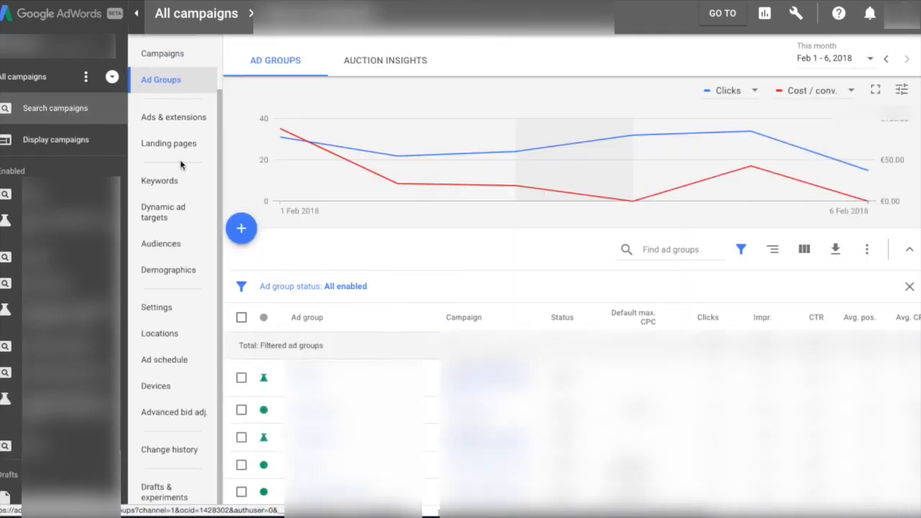
left_click(182, 493)
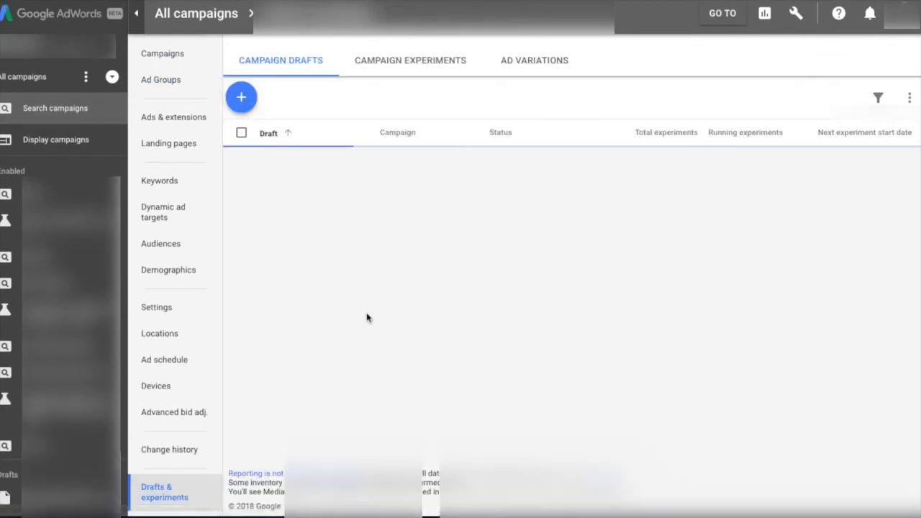
left_click(435, 74)
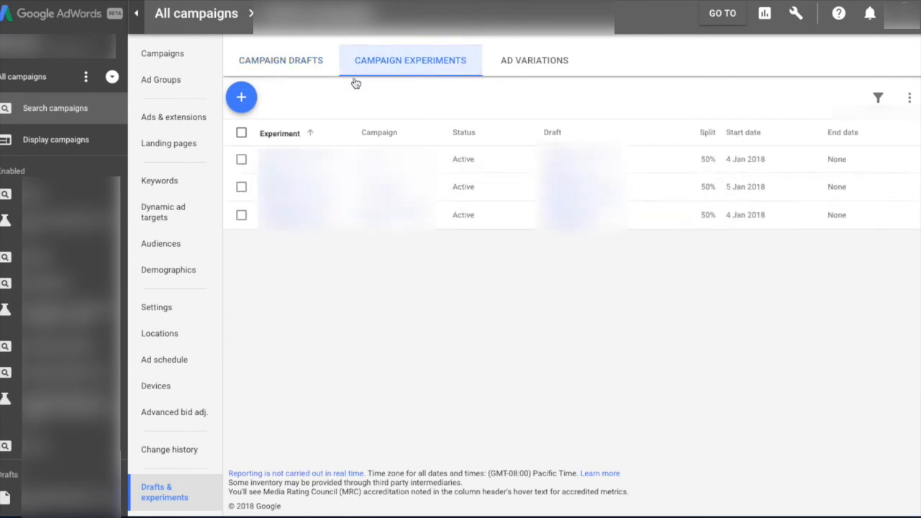
left_click(241, 159)
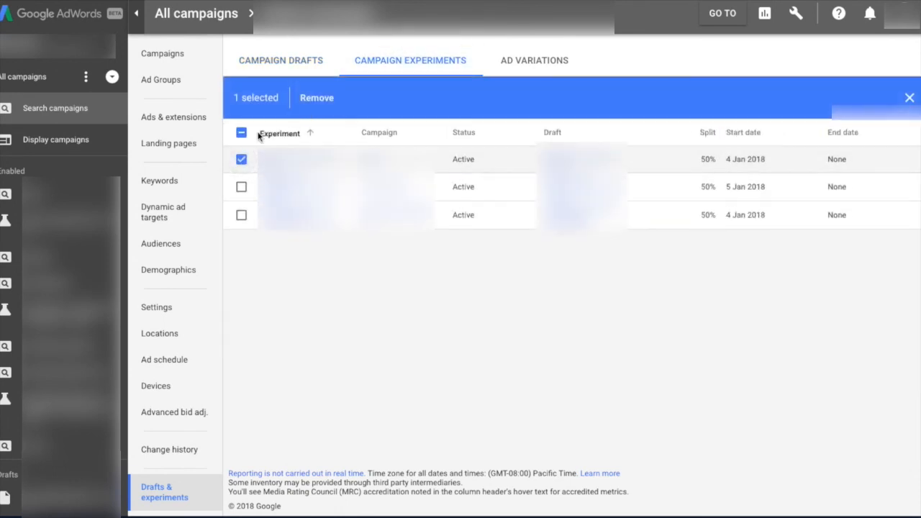
left_click(242, 159)
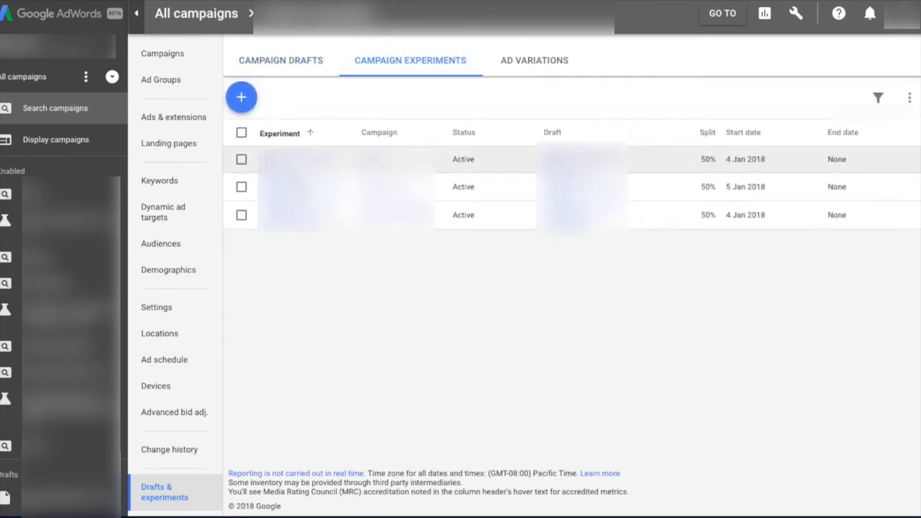